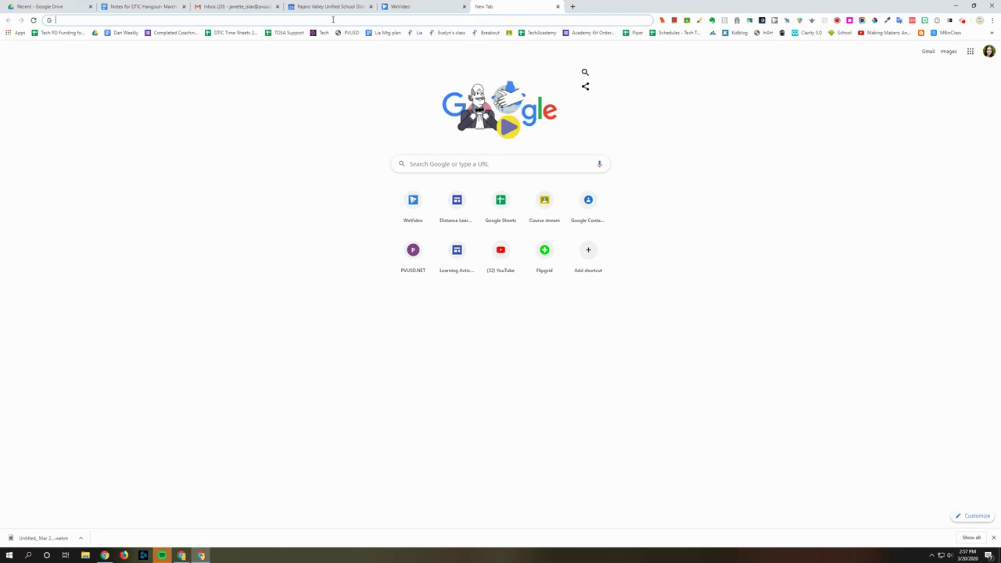
Step: Load contacts.google.com in the new Chrome tab
{"action": "type", "text": "contacts."}
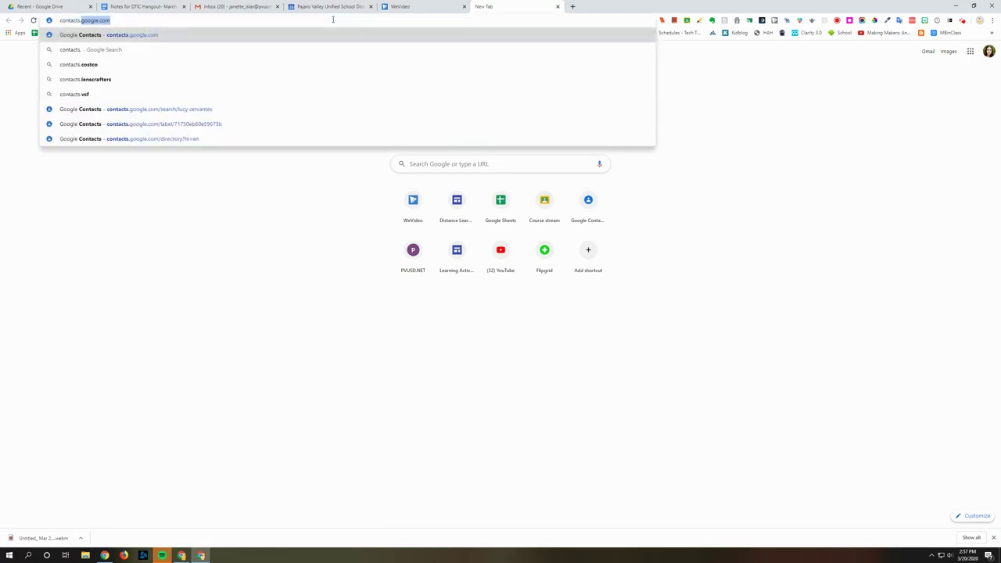
{"action": "type", "text": "google.com"}
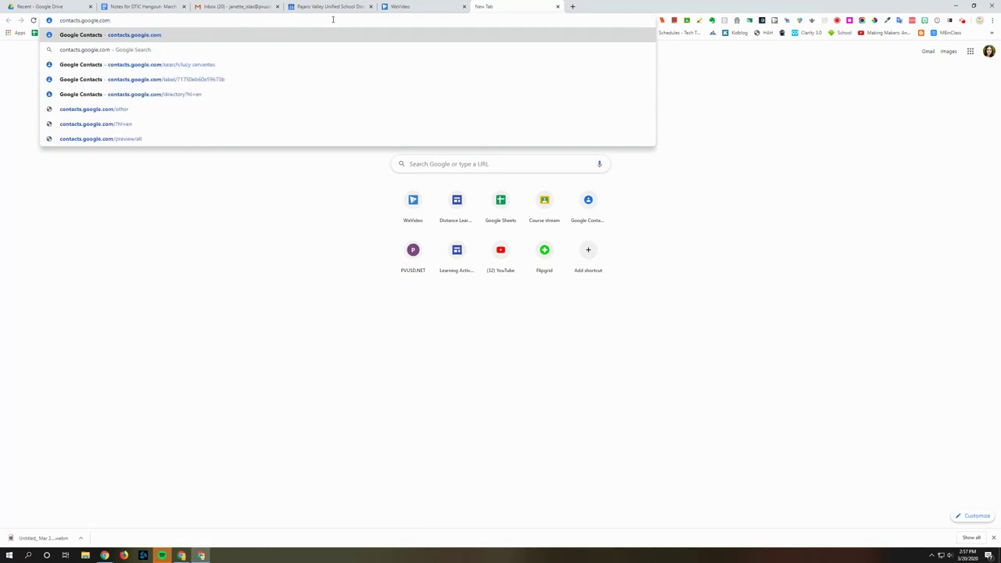
{"action": "key", "text": "Return"}
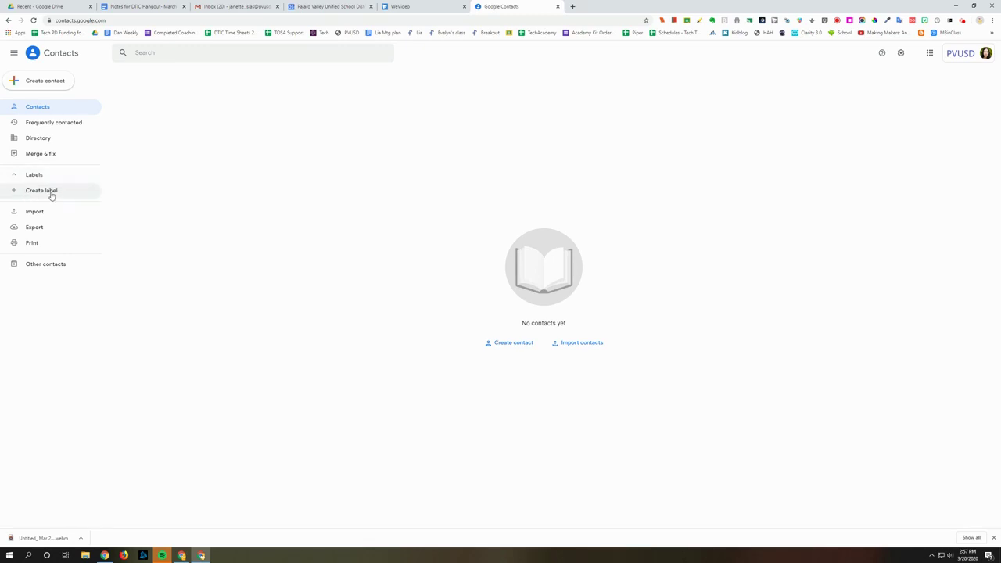
Step: Create a new contact label named 'students' from the sidebar
{"action": "left_click", "coordinate": [56, 195]}
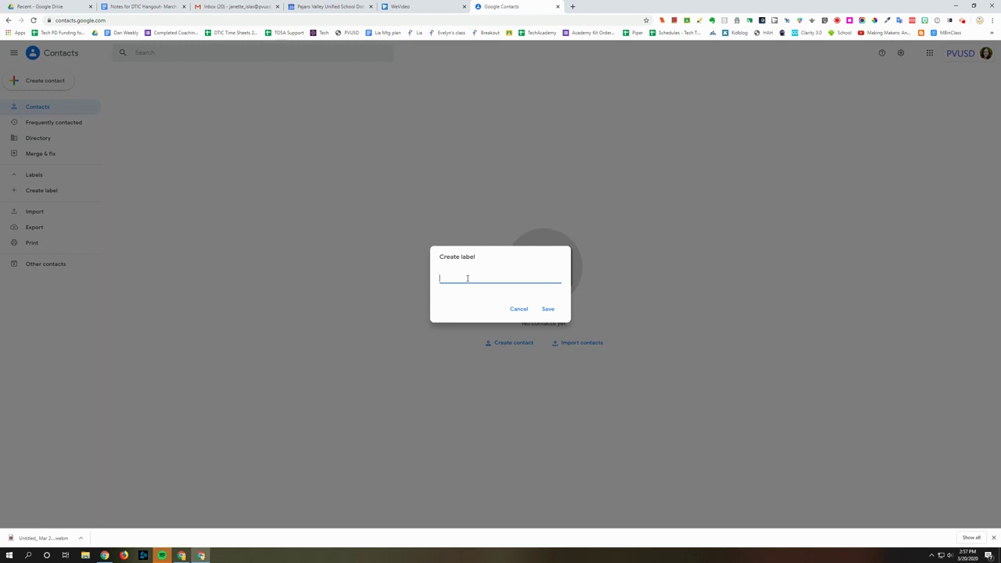
{"action": "type", "text": "students"}
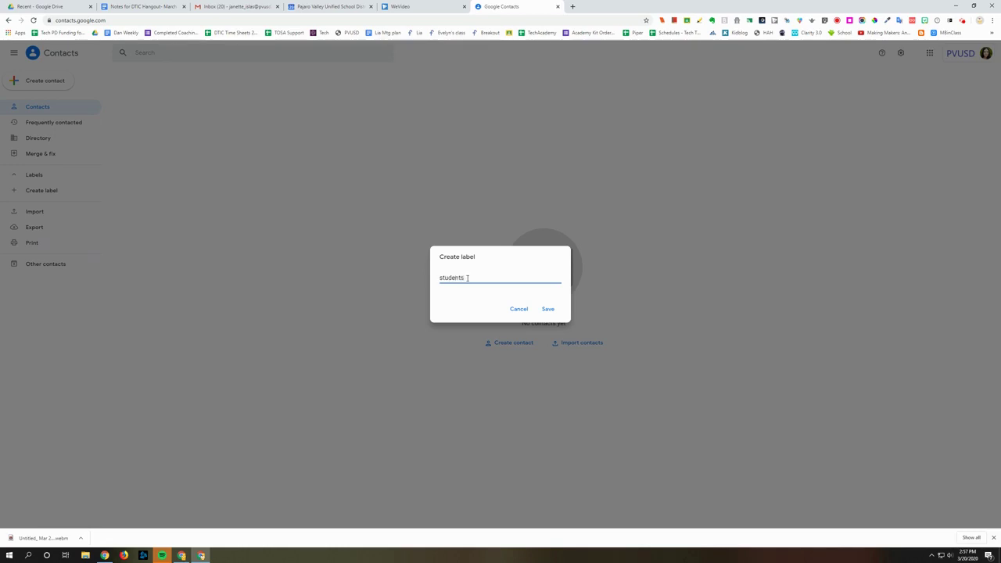
{"action": "left_click", "coordinate": [547, 310]}
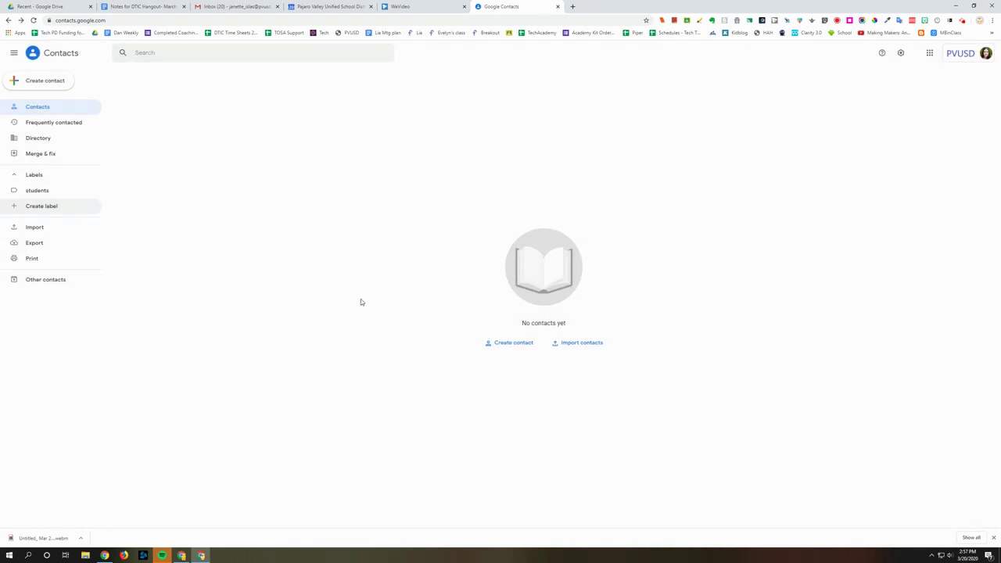
Step: Search for a student by name and add that contact to the 'students' label
{"action": "left_click", "coordinate": [54, 190]}
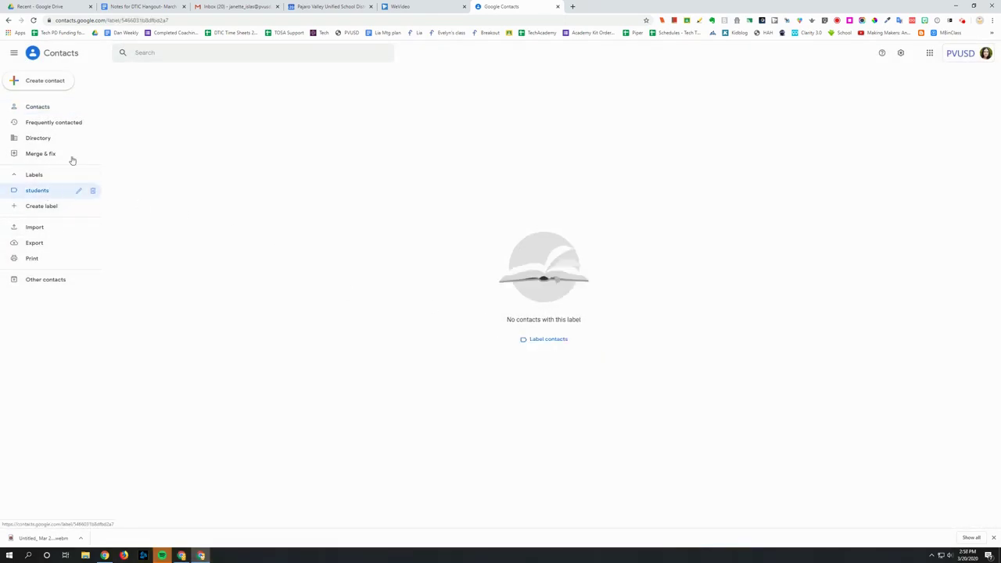
{"action": "left_click", "coordinate": [188, 56]}
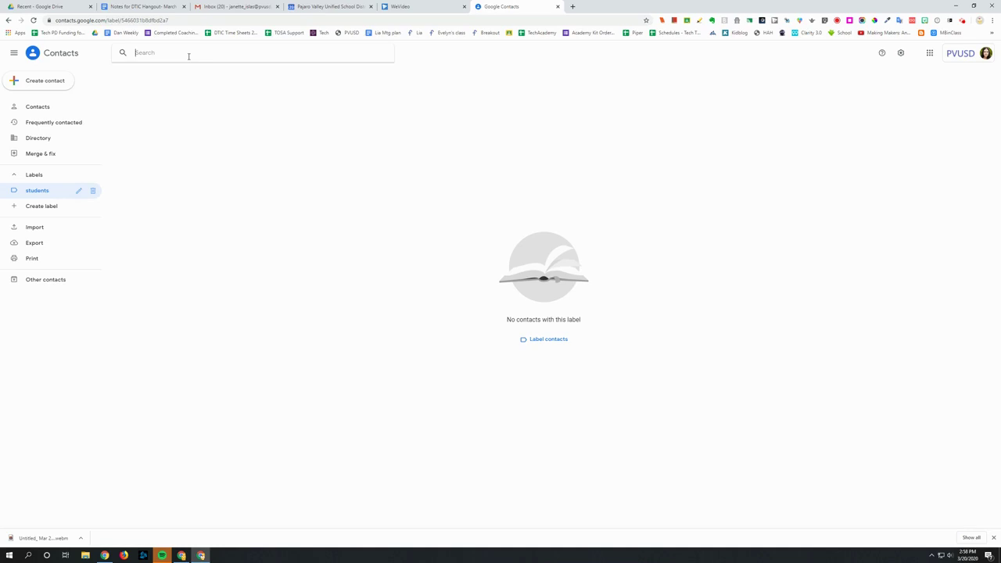
{"action": "type", "text": "lucy"}
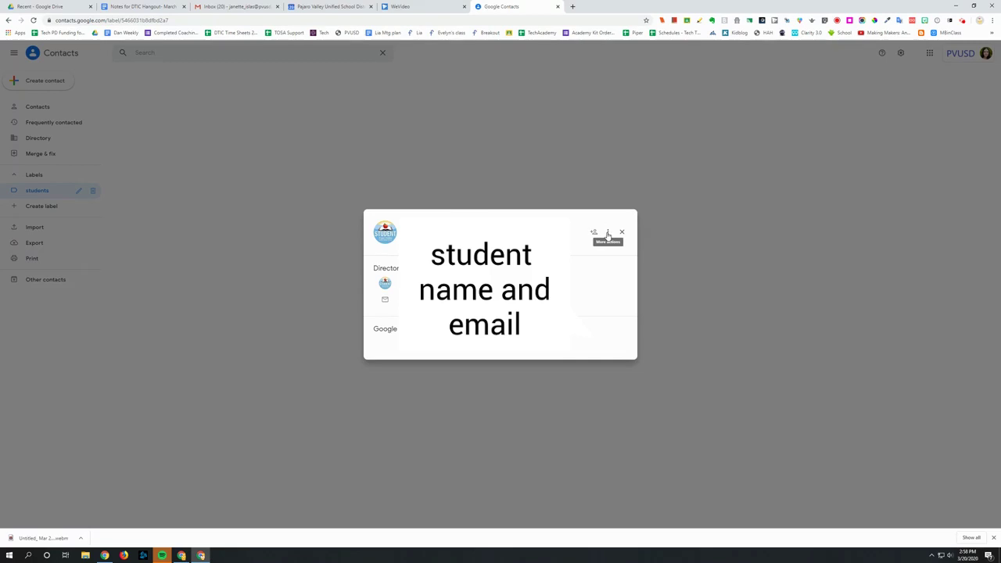
{"action": "left_click", "coordinate": [607, 233]}
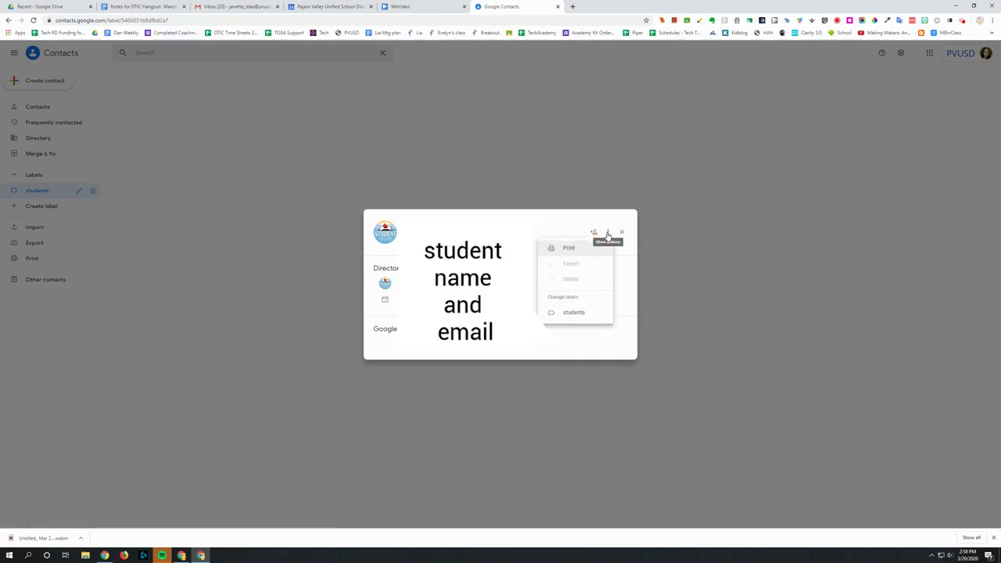
{"action": "left_click", "coordinate": [582, 316]}
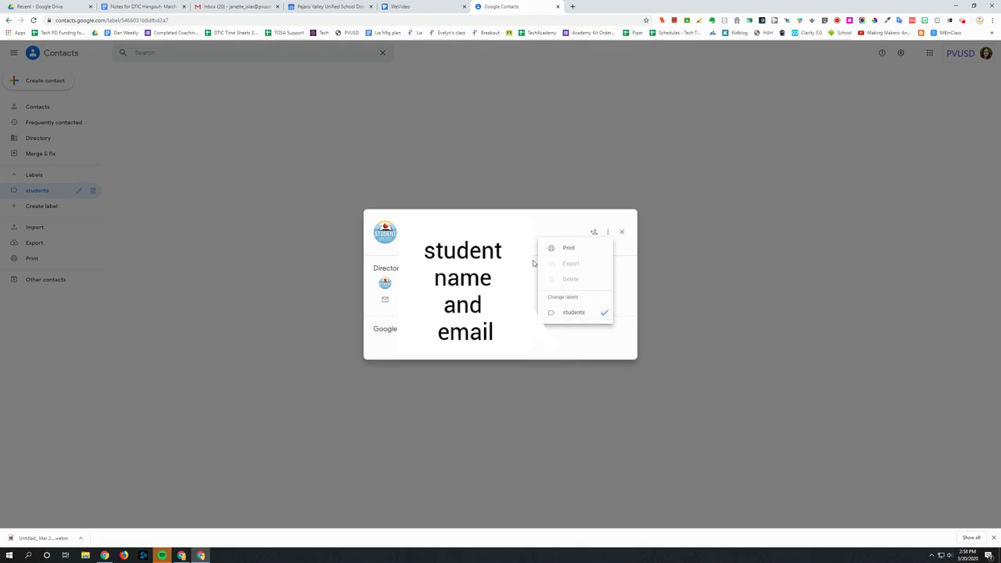
{"action": "left_click", "coordinate": [622, 234]}
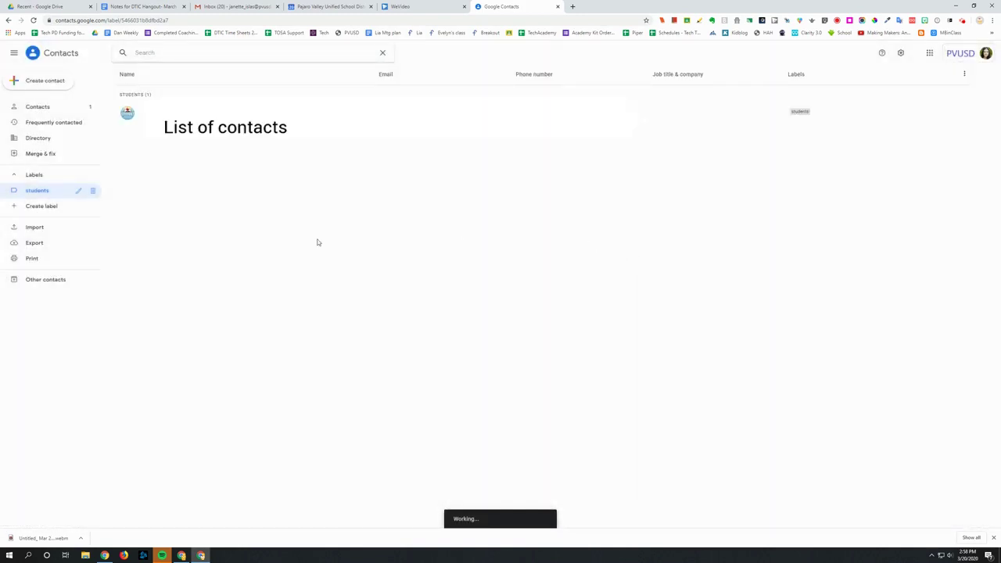
Step: Add a second searched contact to the 'students' label, then switch to the Gmail draft
{"action": "left_click", "coordinate": [49, 193]}
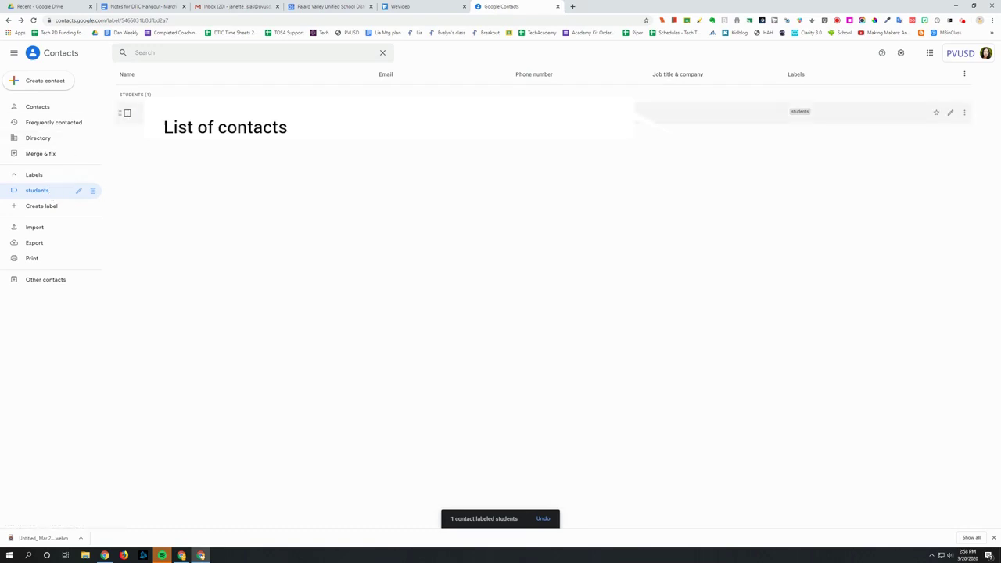
{"action": "left_click", "coordinate": [262, 53]}
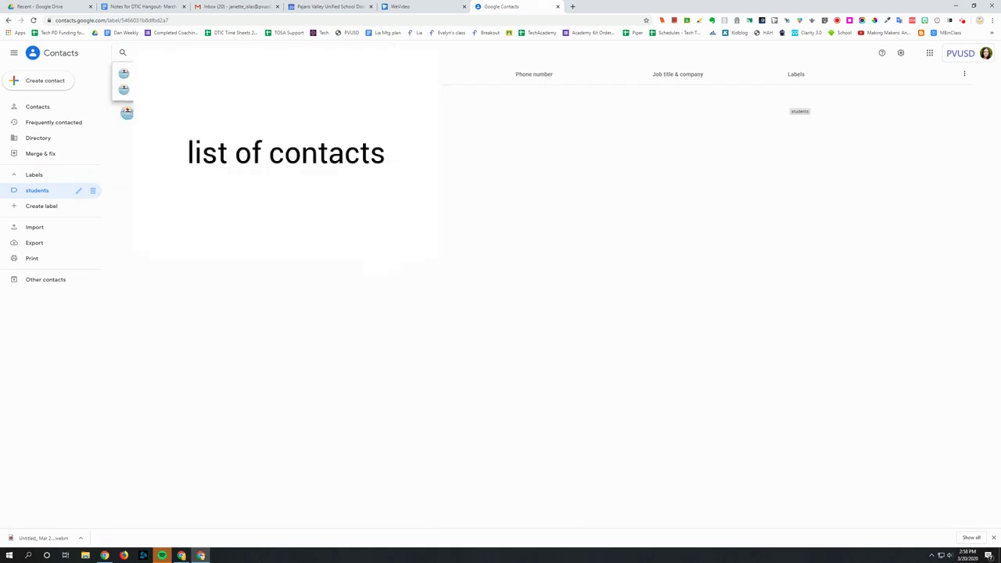
{"action": "left_click", "coordinate": [124, 73]}
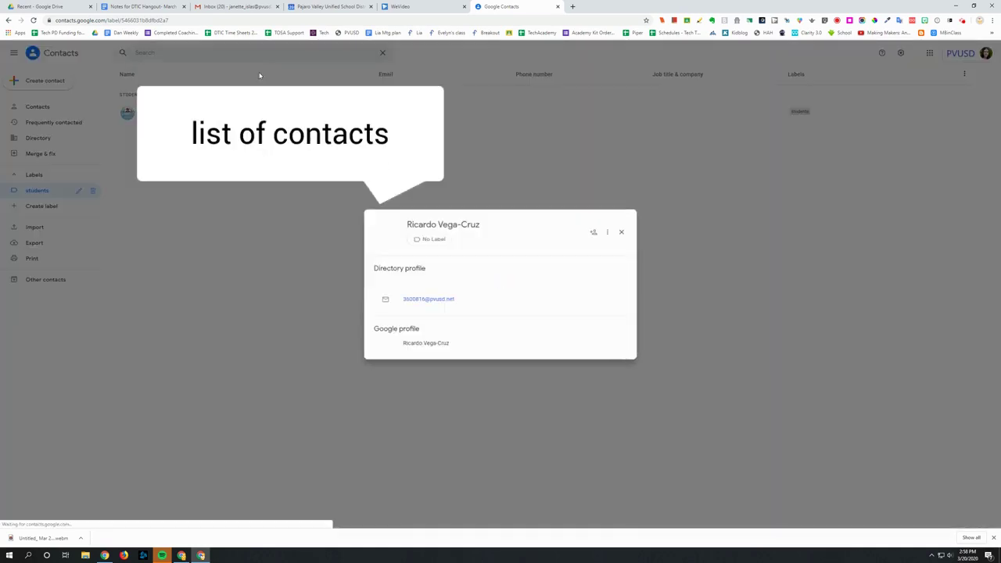
{"action": "left_click", "coordinate": [608, 231]}
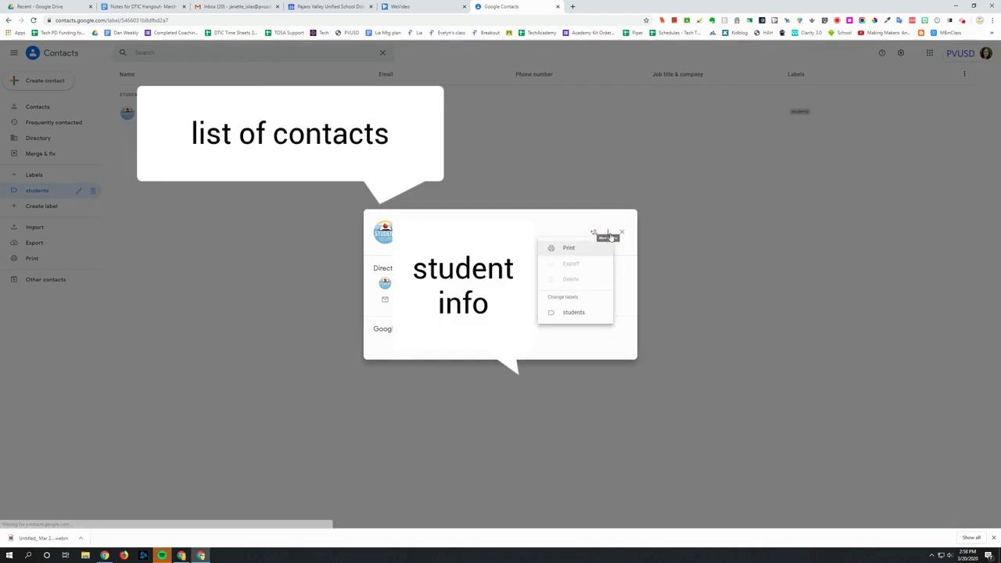
{"action": "left_click", "coordinate": [586, 313]}
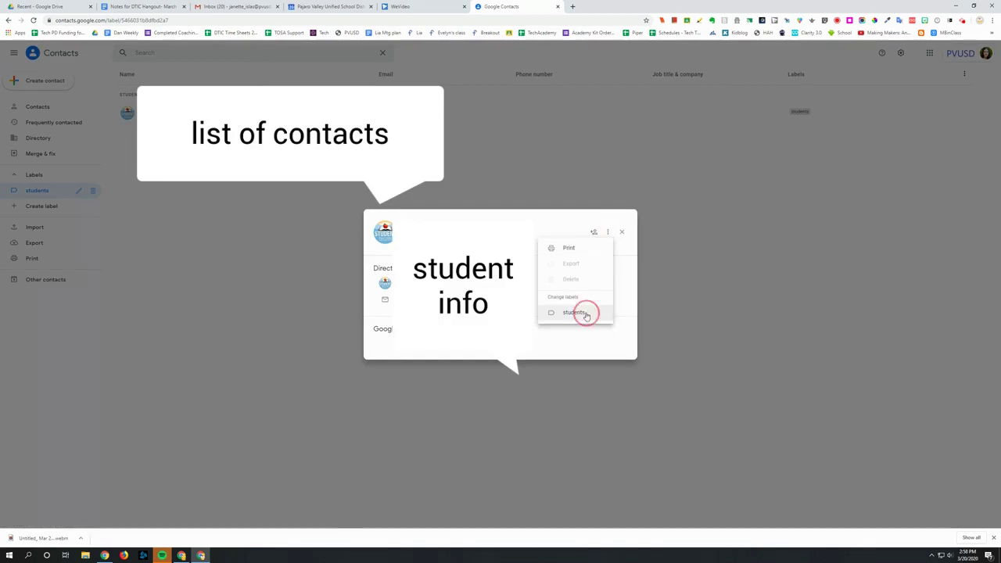
{"action": "left_click", "coordinate": [622, 235]}
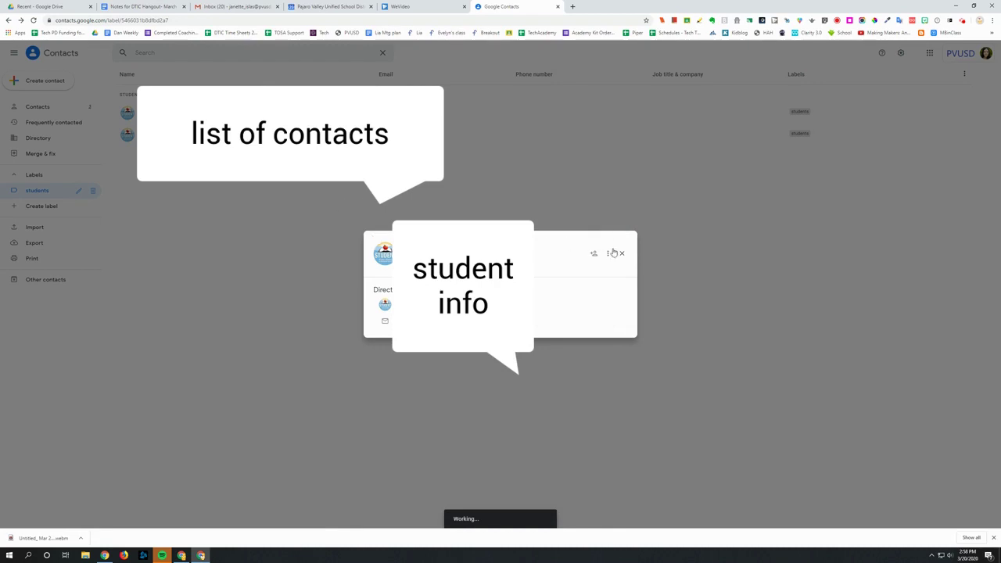
{"action": "left_click", "coordinate": [621, 253]}
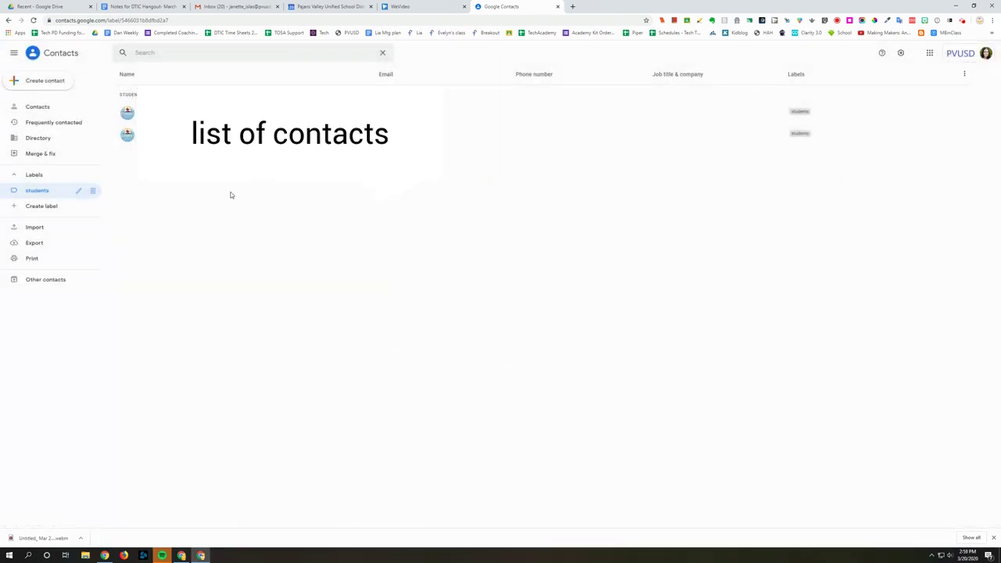
{"action": "left_click", "coordinate": [235, 8]}
Step: Address the Gmail draft to the 'students' label, then go back to Google Contacts
{"action": "left_click", "coordinate": [101, 79]}
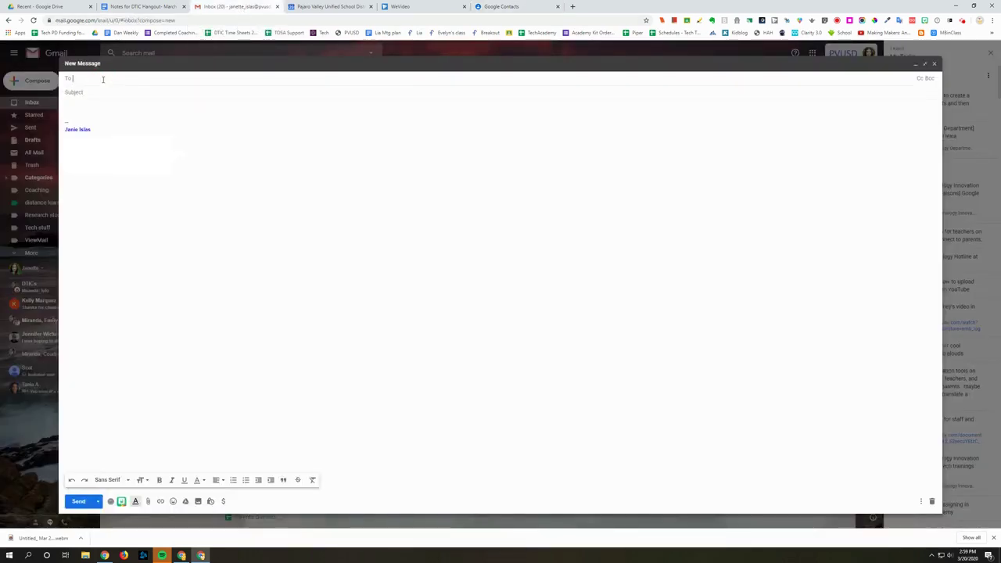
{"action": "type", "text": "students"}
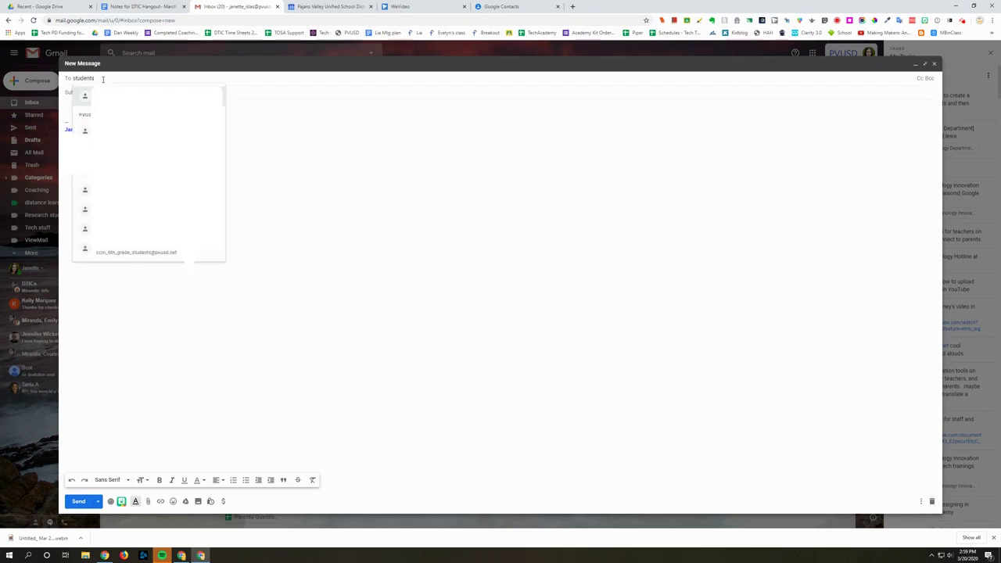
{"action": "key", "text": "Return"}
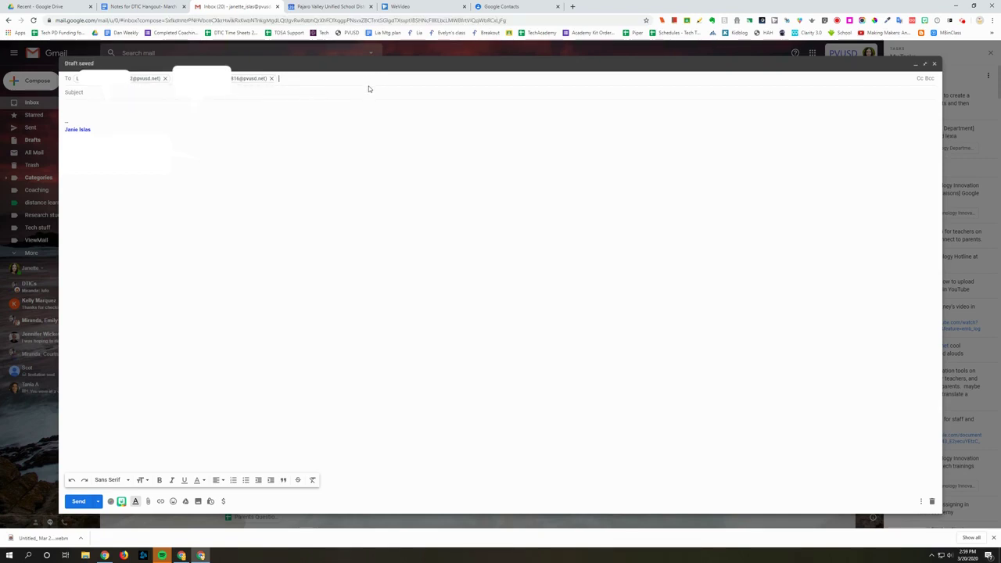
{"action": "key", "text": "ctrl+6"}
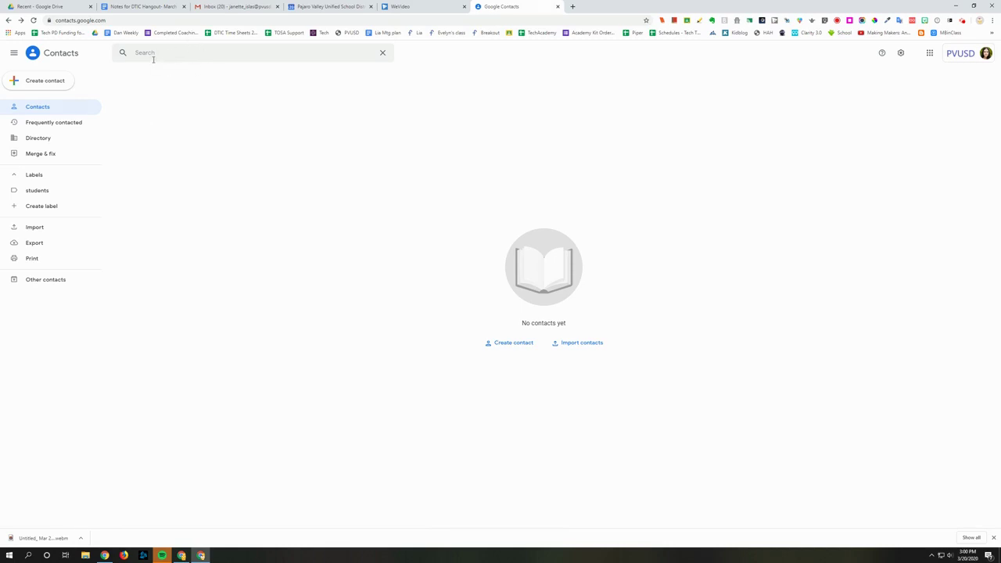
Step: Start a Create multiple contacts form and give it a new 'parents' label
{"action": "left_click", "coordinate": [54, 83]}
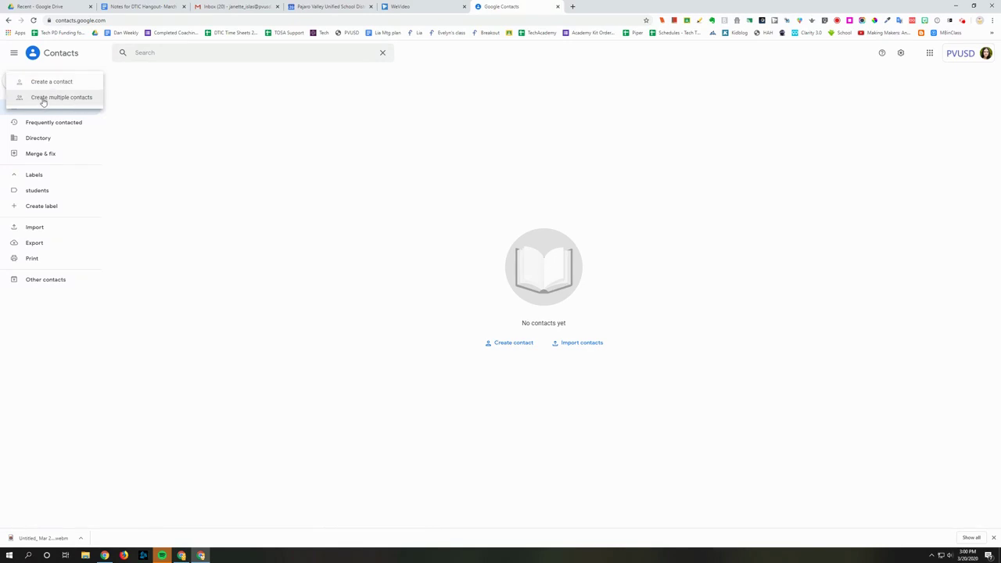
{"action": "left_click", "coordinate": [63, 102]}
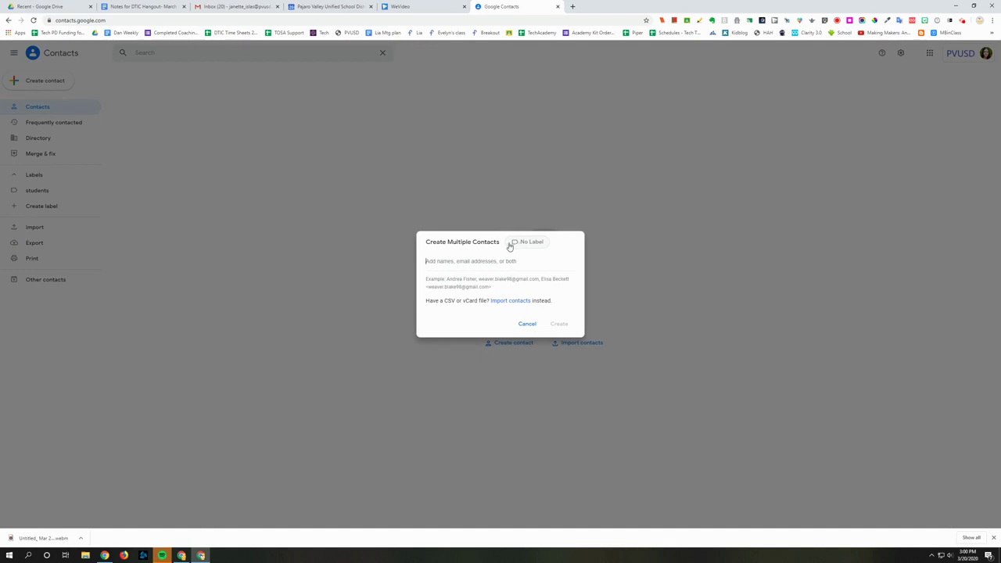
{"action": "left_click", "coordinate": [526, 243]}
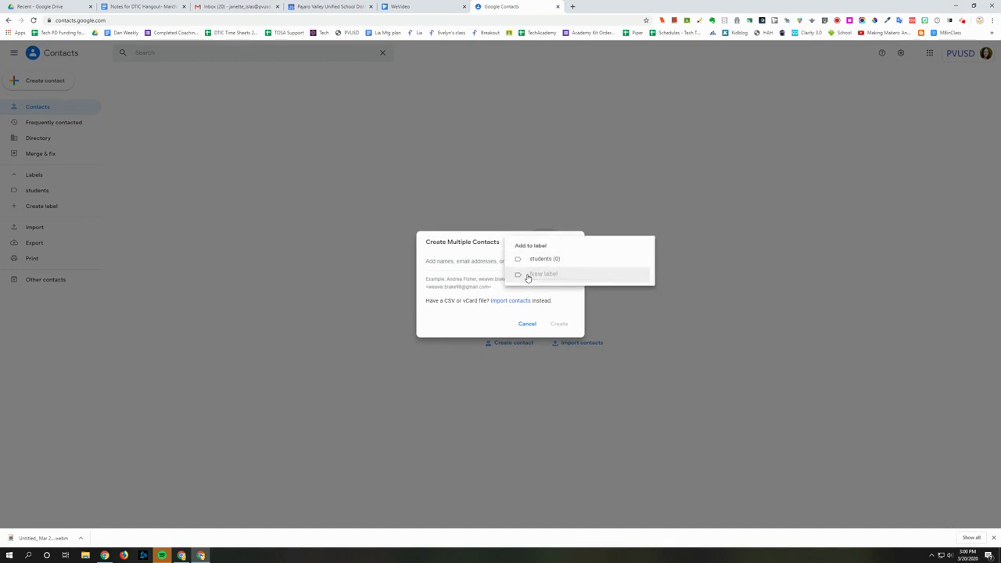
{"action": "left_click", "coordinate": [543, 274]}
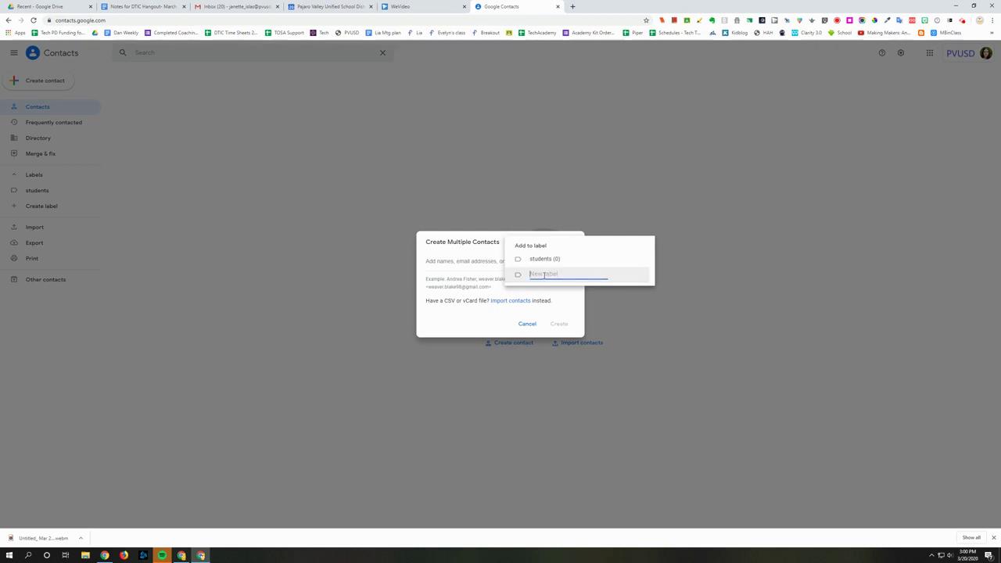
{"action": "type", "text": "parents"}
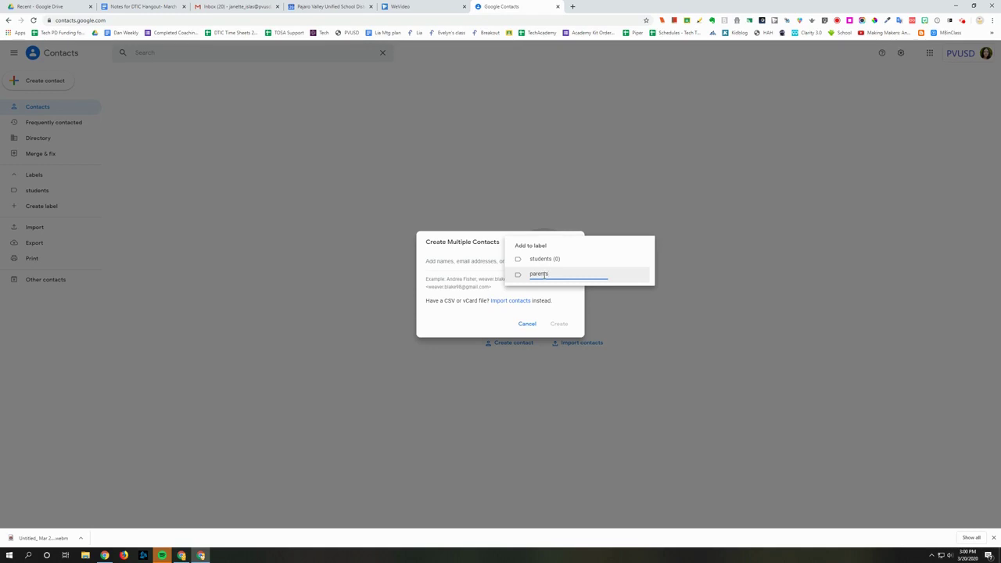
{"action": "key", "text": "Return"}
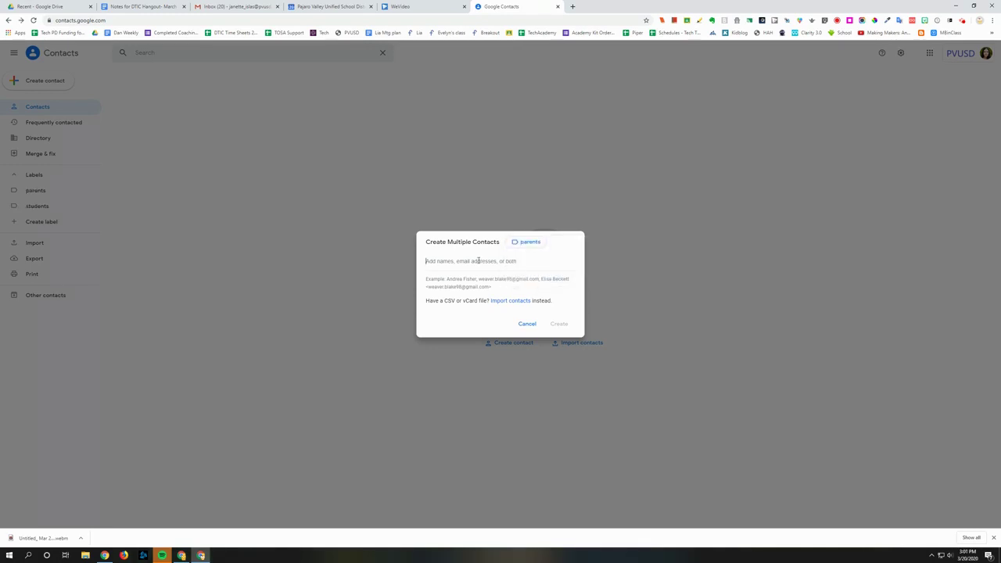
Step: Paste the two parent email addresses and create them as contacts labelled parents
{"action": "left_click", "coordinate": [478, 260]}
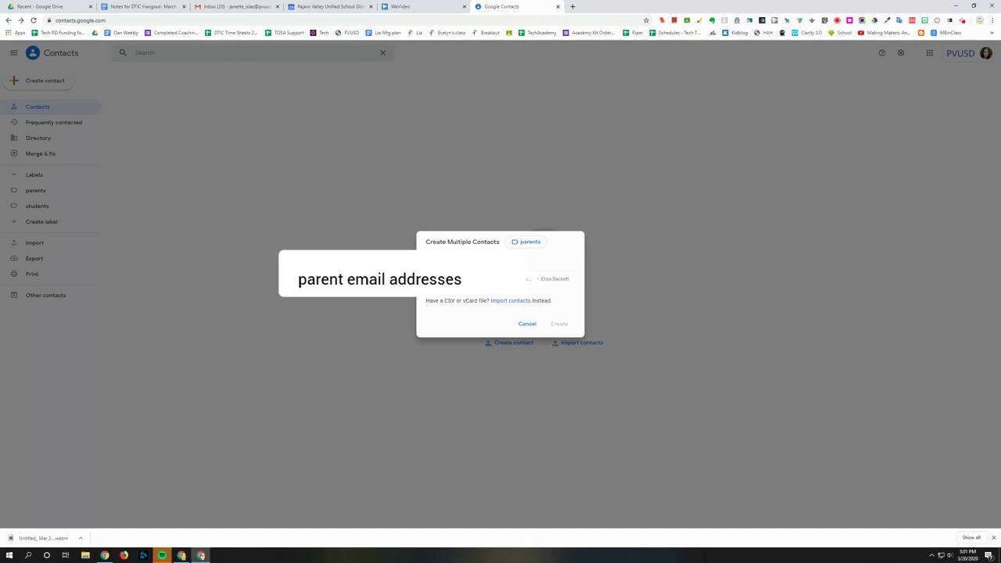
{"action": "key", "text": "ctrl+v"}
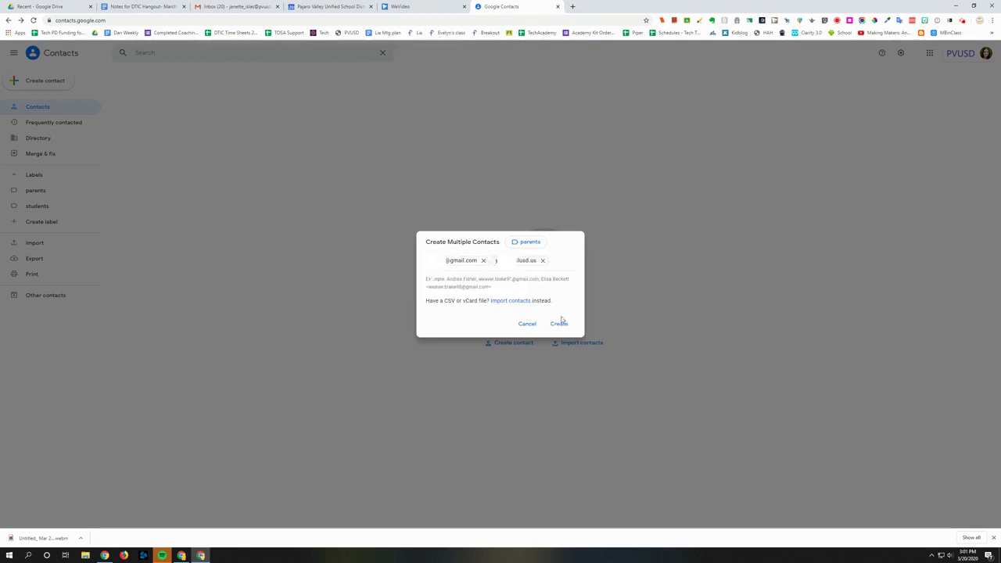
{"action": "left_click", "coordinate": [558, 324]}
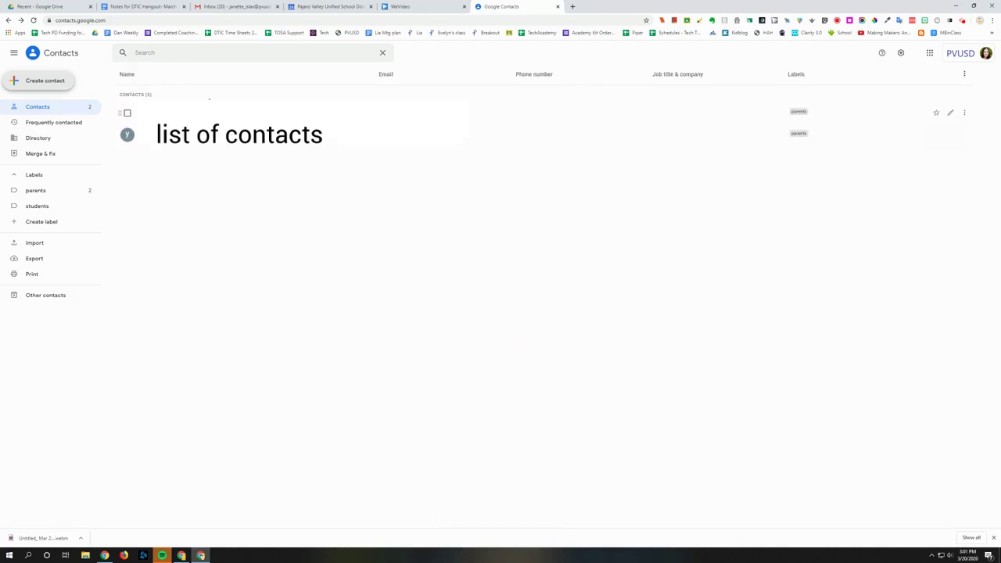
Step: In the Gmail draft, search a parent's name and accept both parent addresses as recipients
{"action": "left_click", "coordinate": [242, 7]}
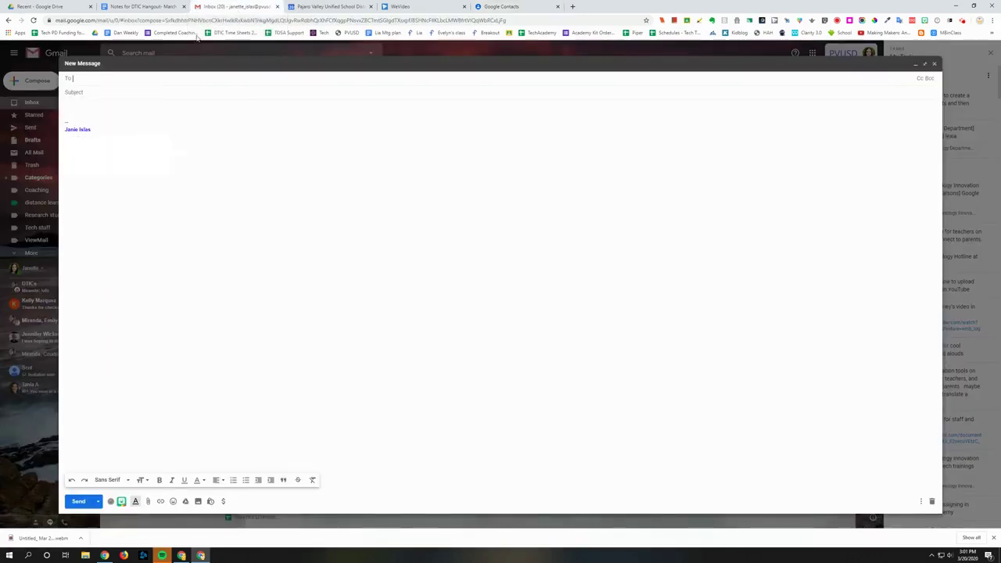
{"action": "left_click", "coordinate": [123, 79]}
{"action": "type", "text": "yolanda"}
{"action": "key", "text": "Return"}
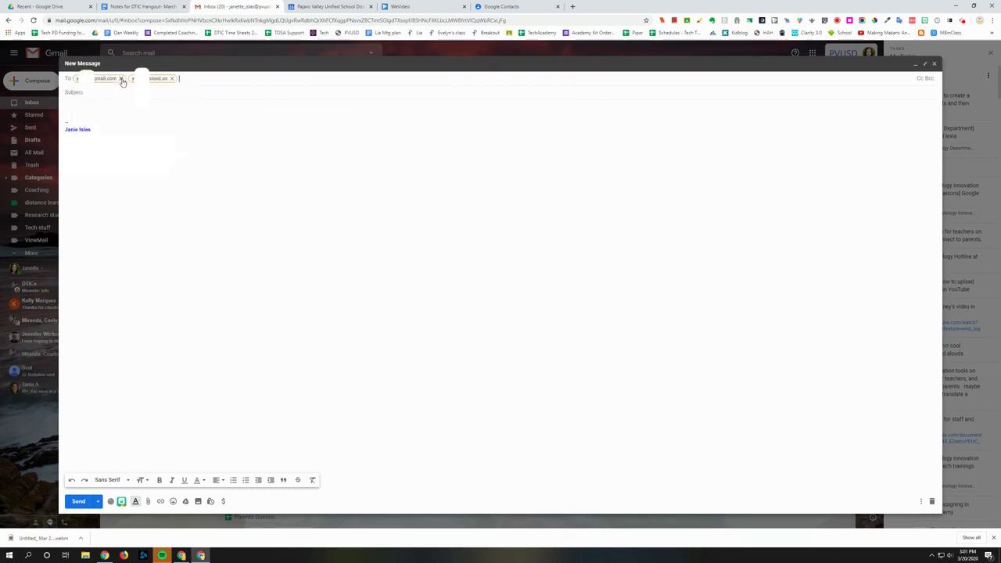
{"action": "mouse_move", "coordinate": [125, 80]}
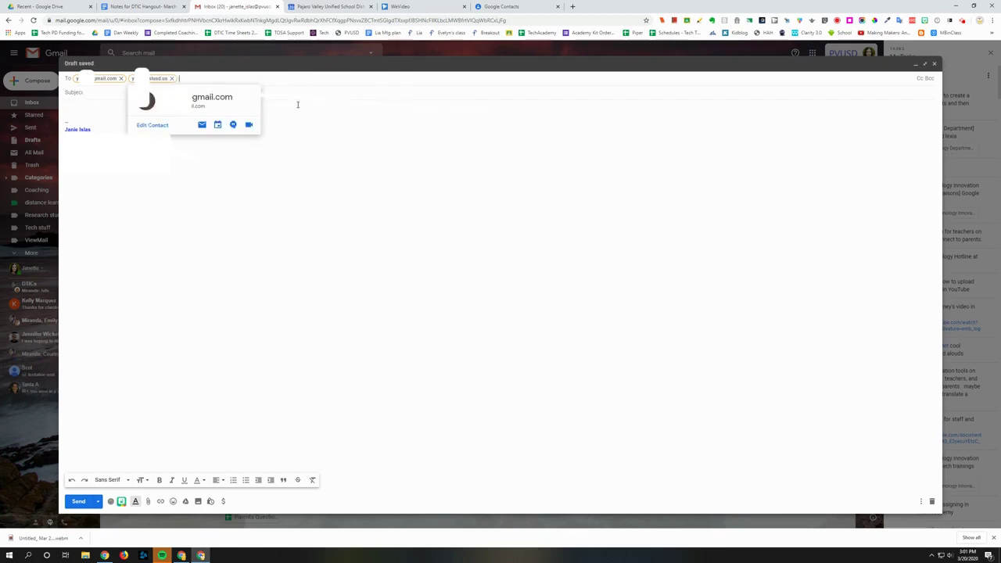